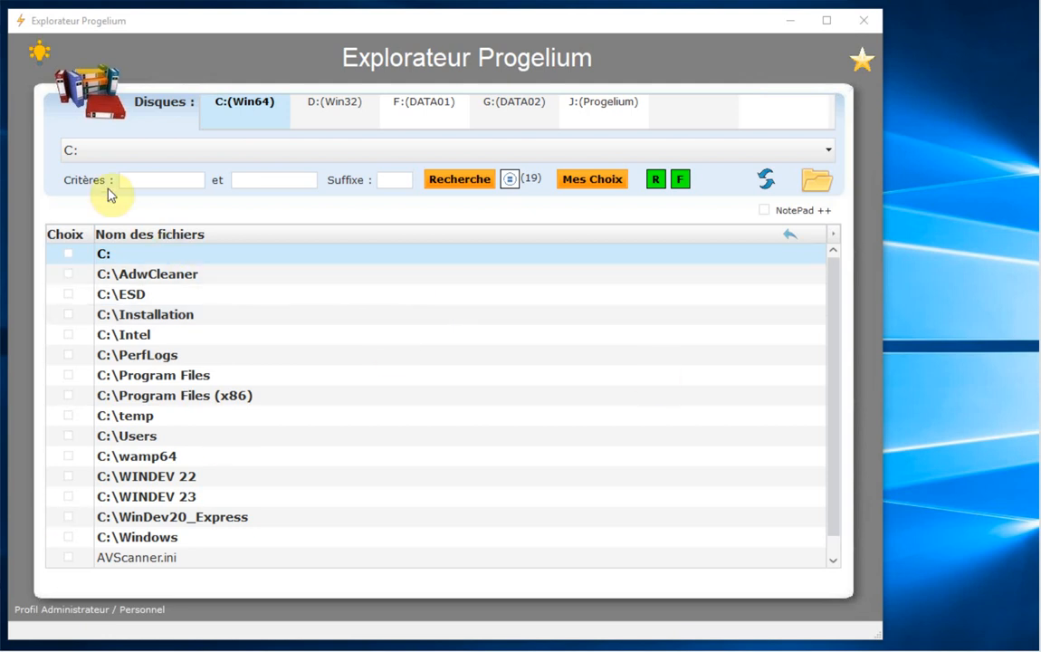
Step: Open the C:\Program Files folder and filter its contents with the criterion "intel"
click(139, 180)
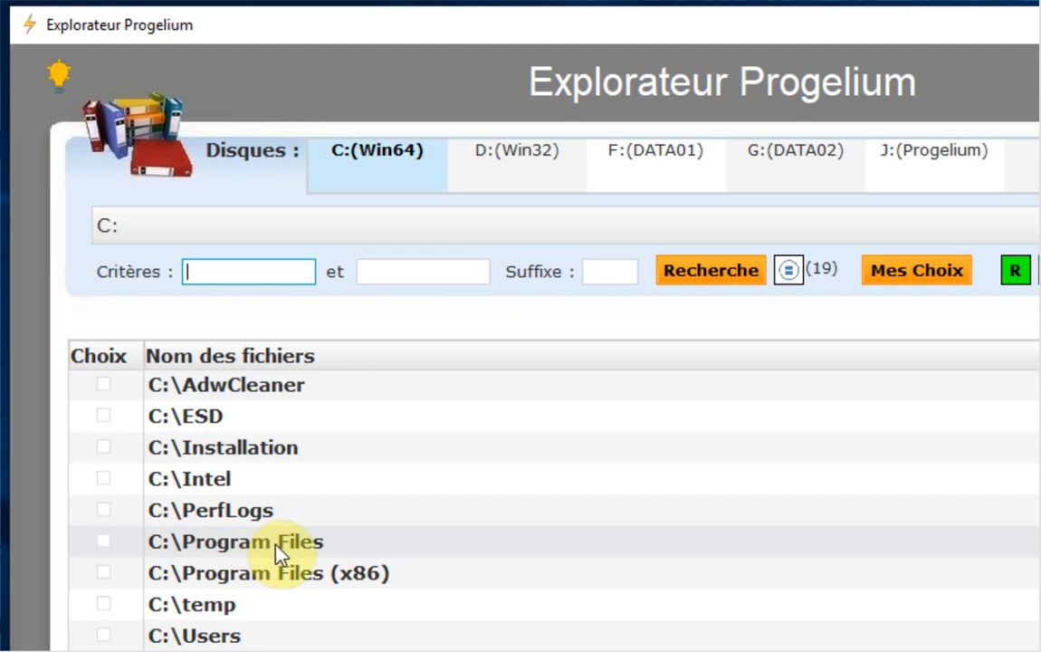
double_click(276, 543)
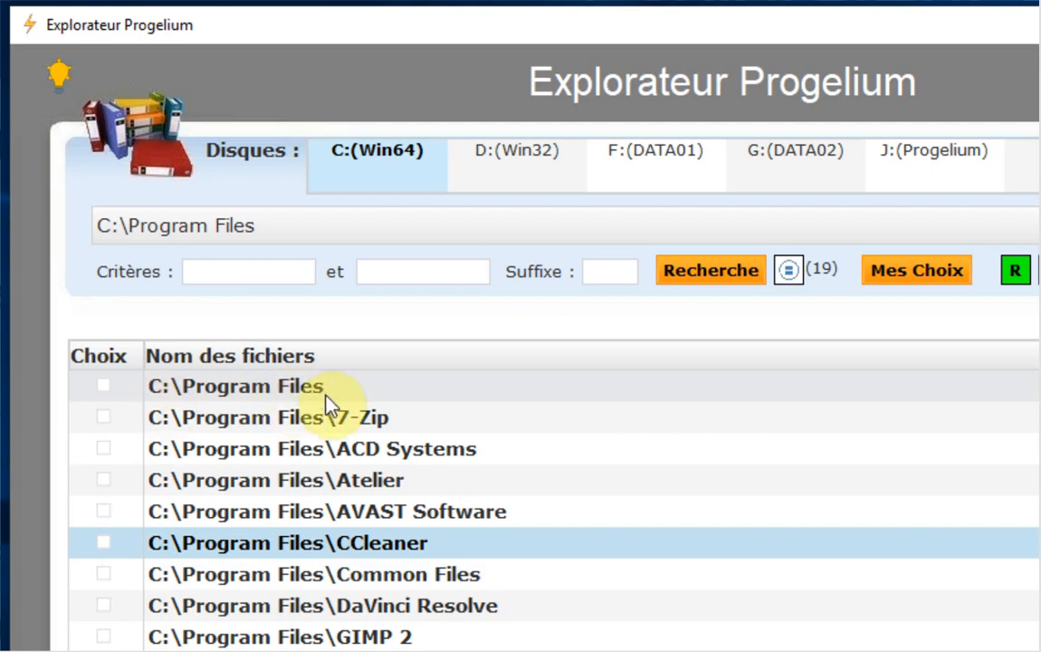
click(243, 274)
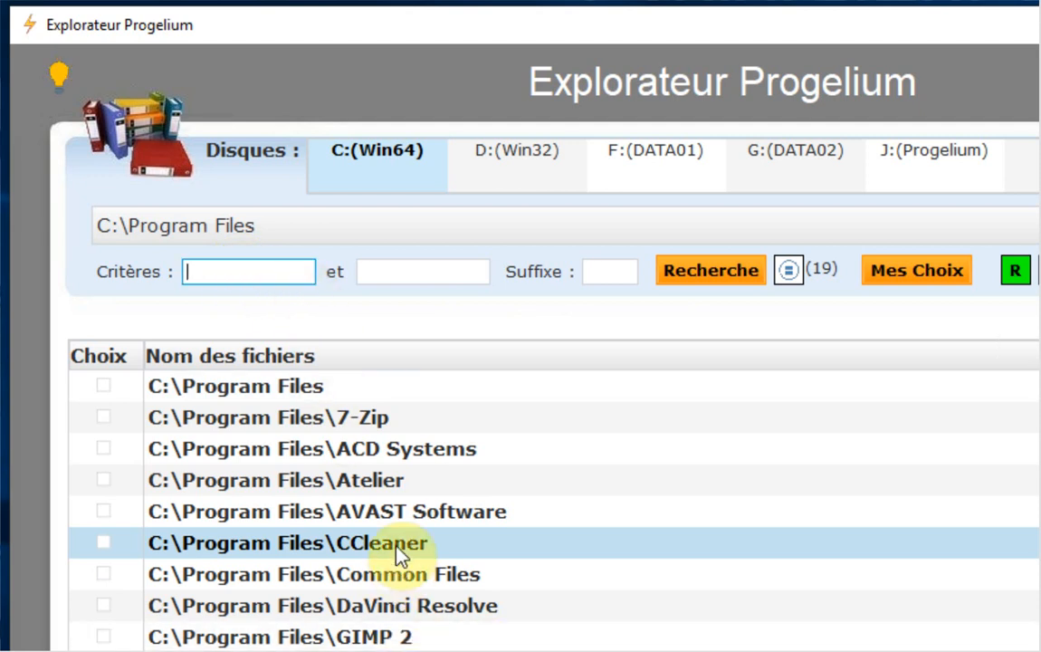
text(intel)
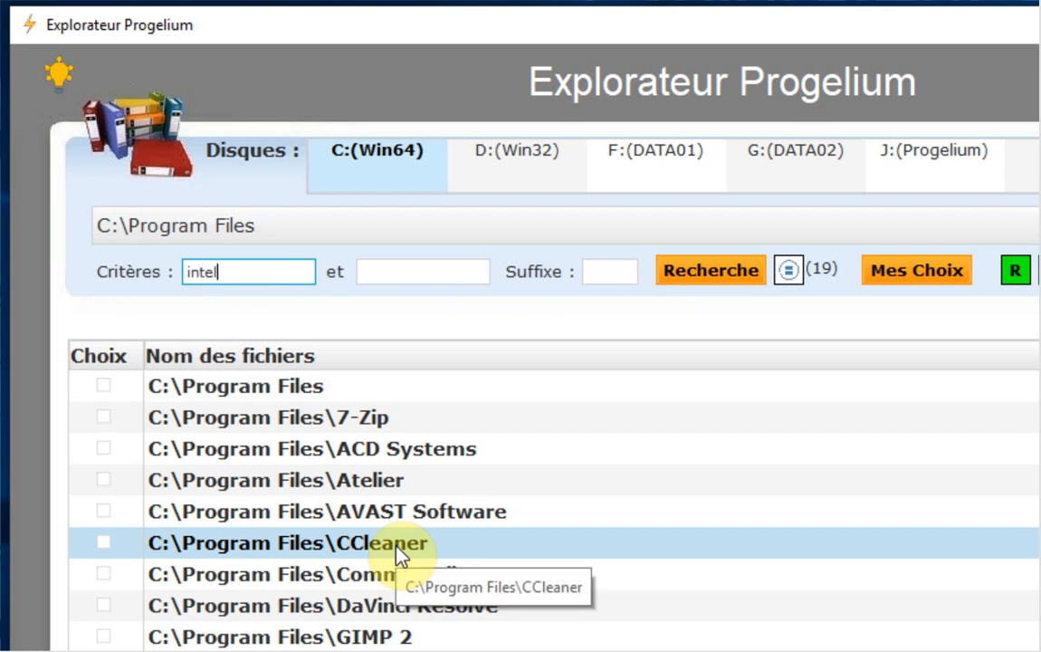
key(Return)
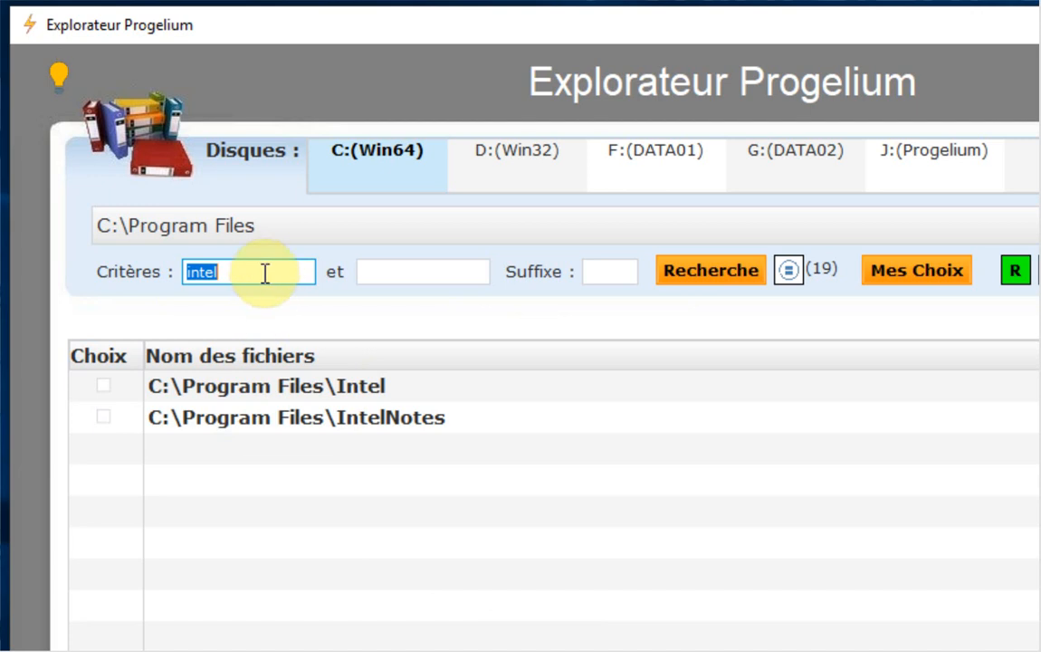
Step: Clear the "intel" criterion and list the whole C:\Program Files folder again
click(256, 270)
key(BackSpace)
key(BackSpace)
key(BackSpace)
key(BackSpace)
key(BackSpace)
key(Return)
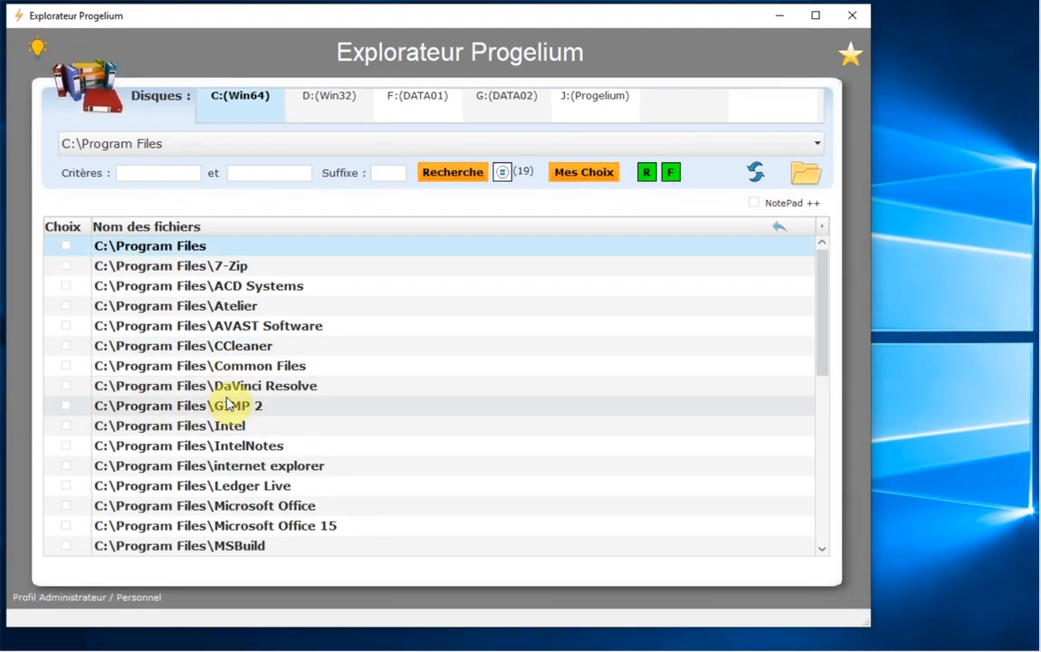
Step: Open the CCleaner folder and check its contents with directories hidden and with files hidden, restoring the full list each time
double_click(255, 349)
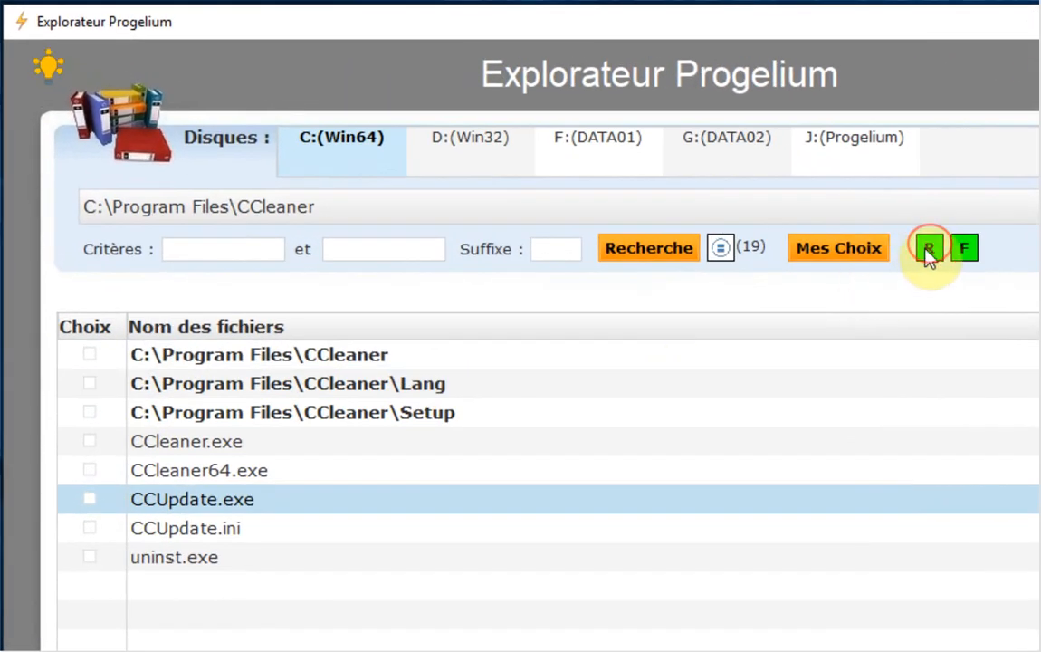
click(928, 256)
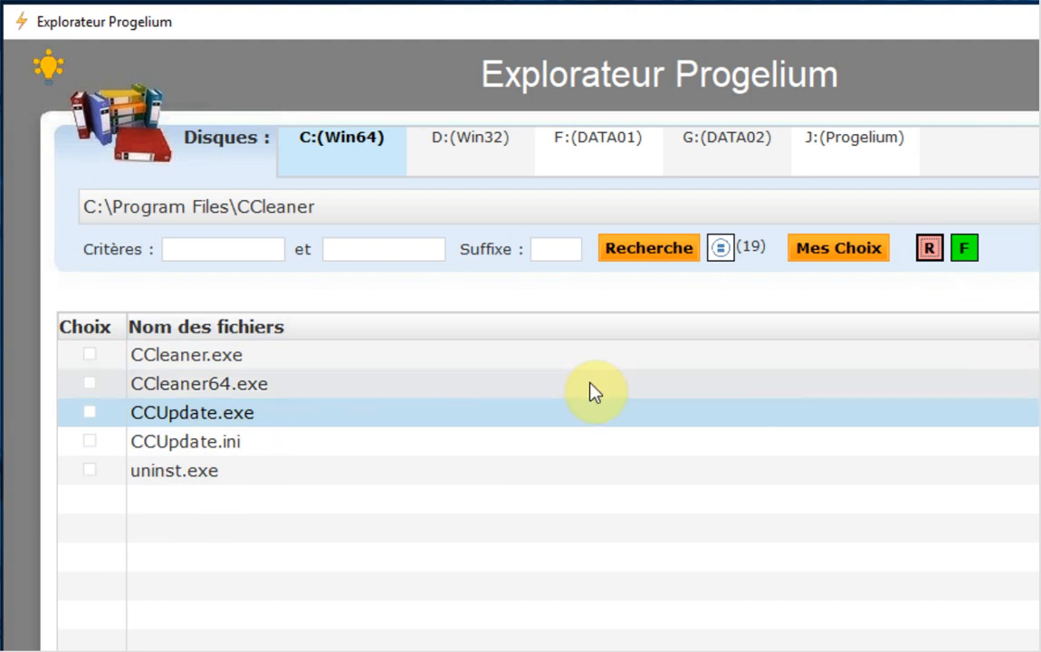
click(931, 250)
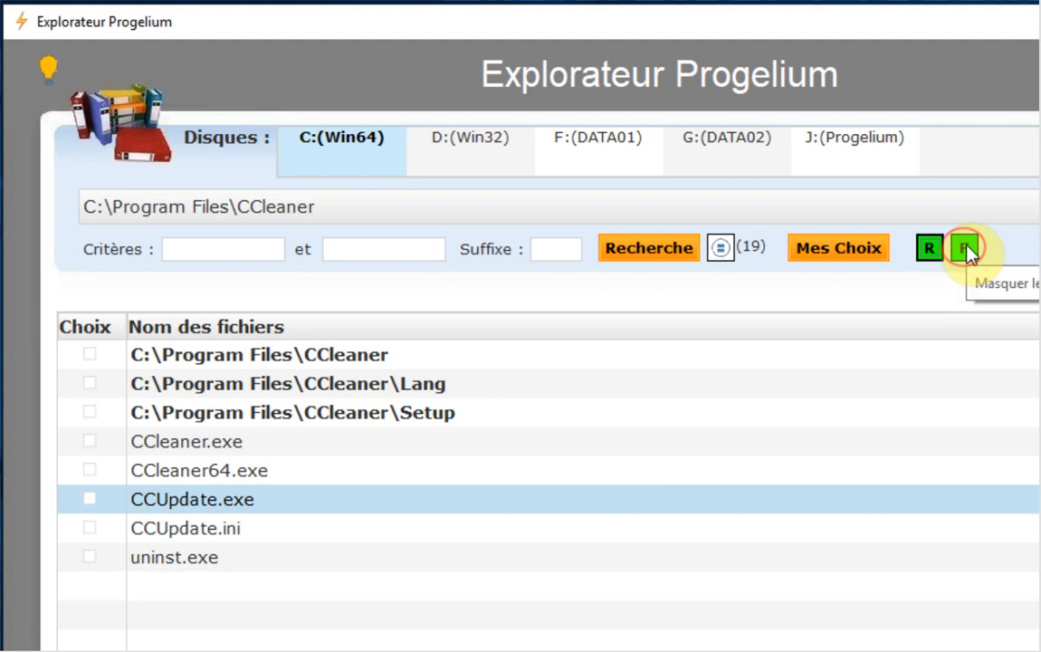
click(965, 249)
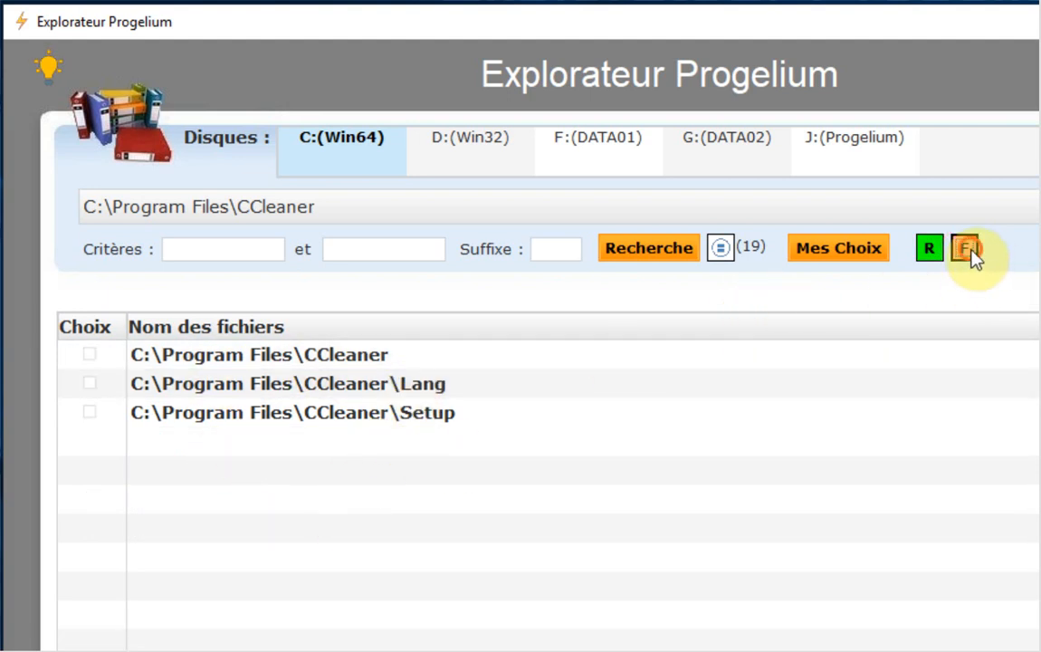
click(967, 250)
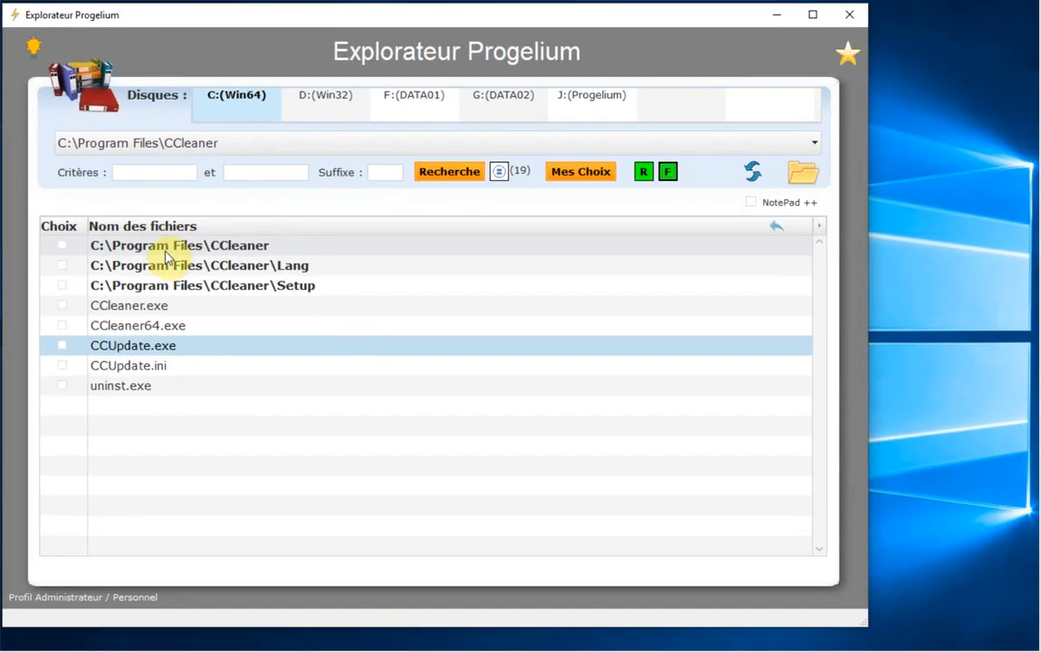
Step: Return to C:\Program Files and run an in-depth search with the criterion "word"
click(167, 247)
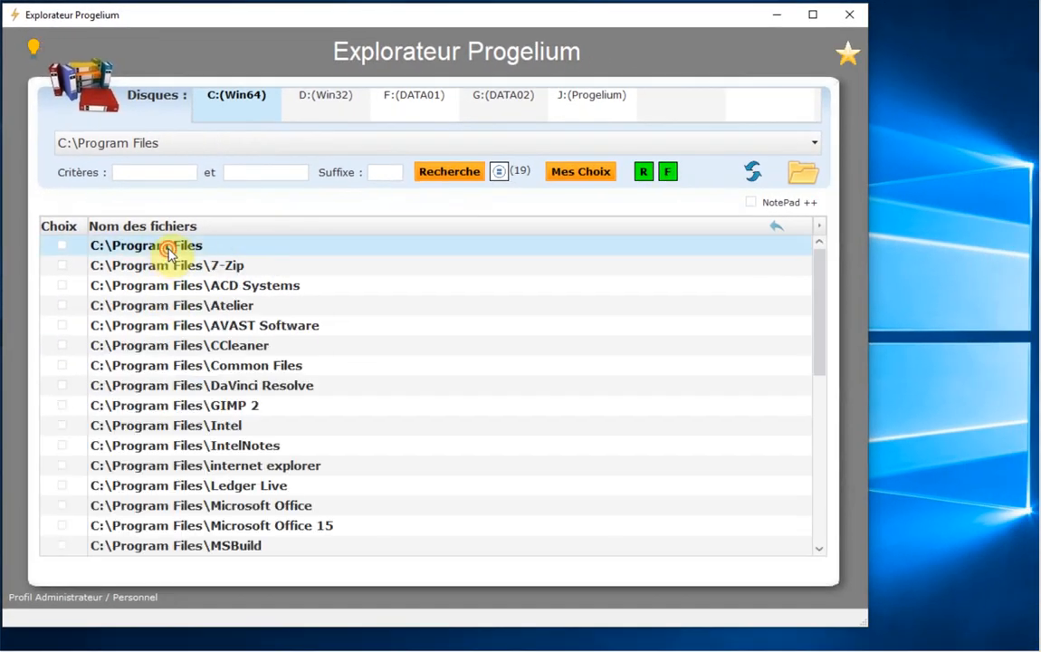
click(155, 173)
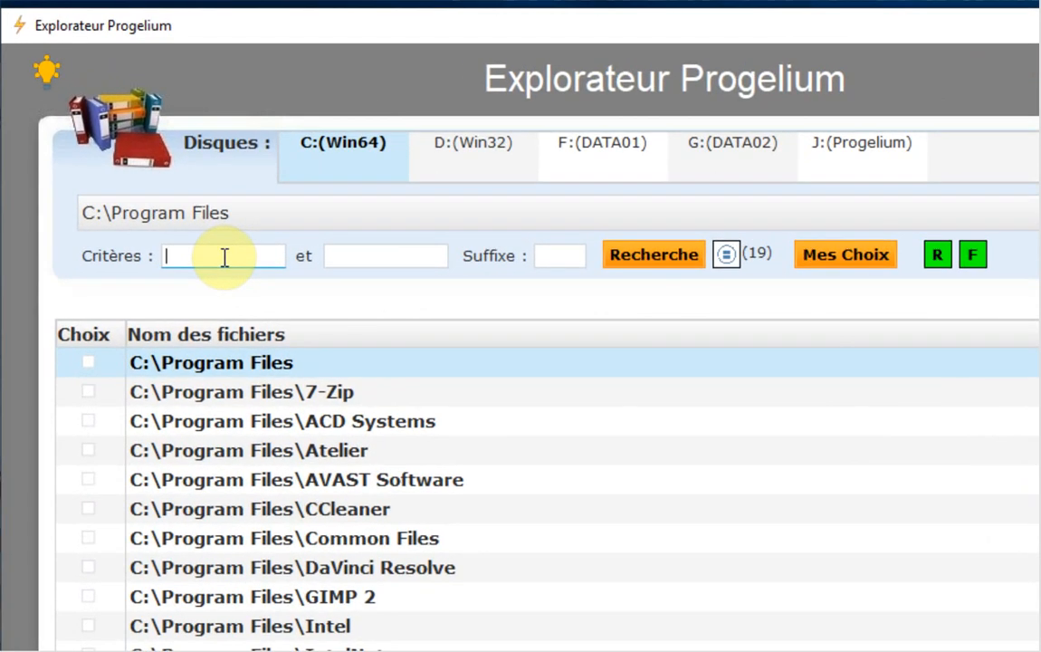
text(word)
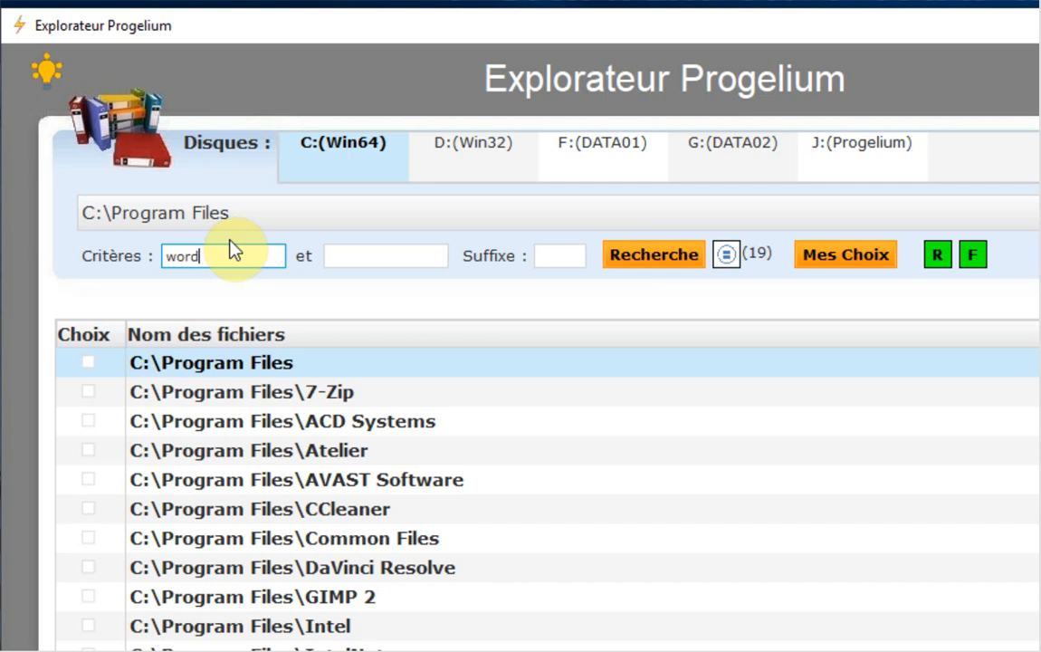
click(659, 261)
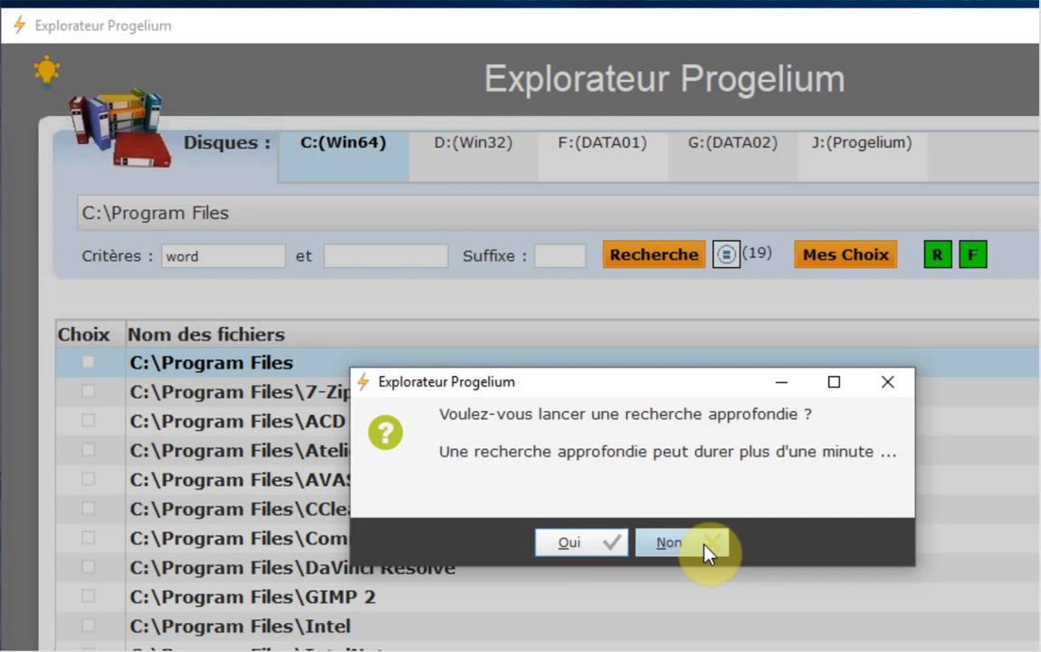
click(568, 546)
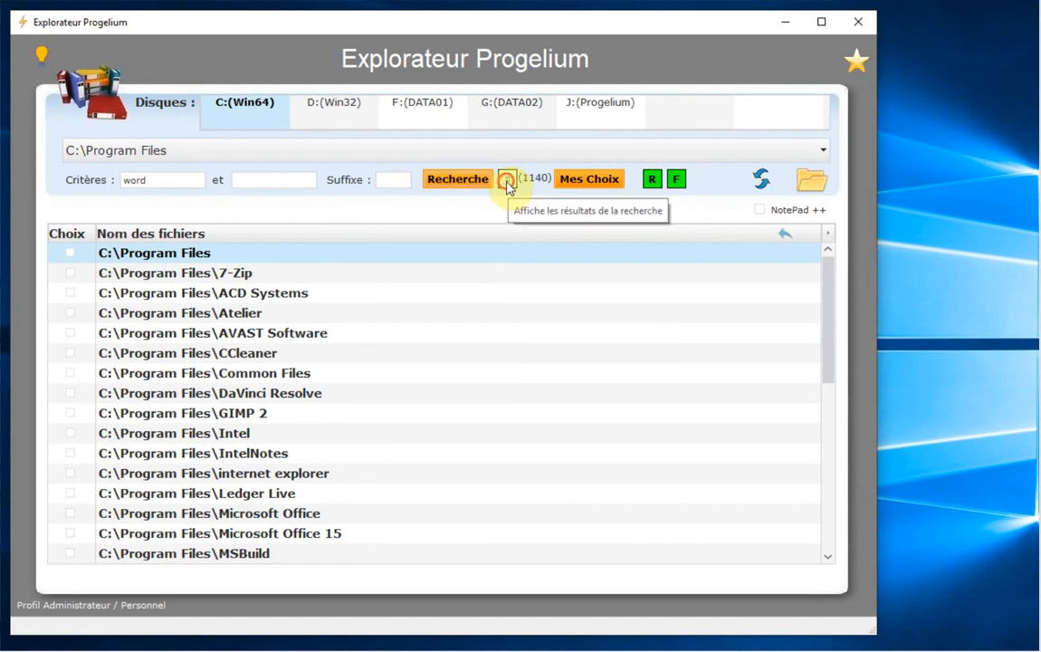
Step: Look through the list of results for the "word" search and return to the explorer view
click(507, 180)
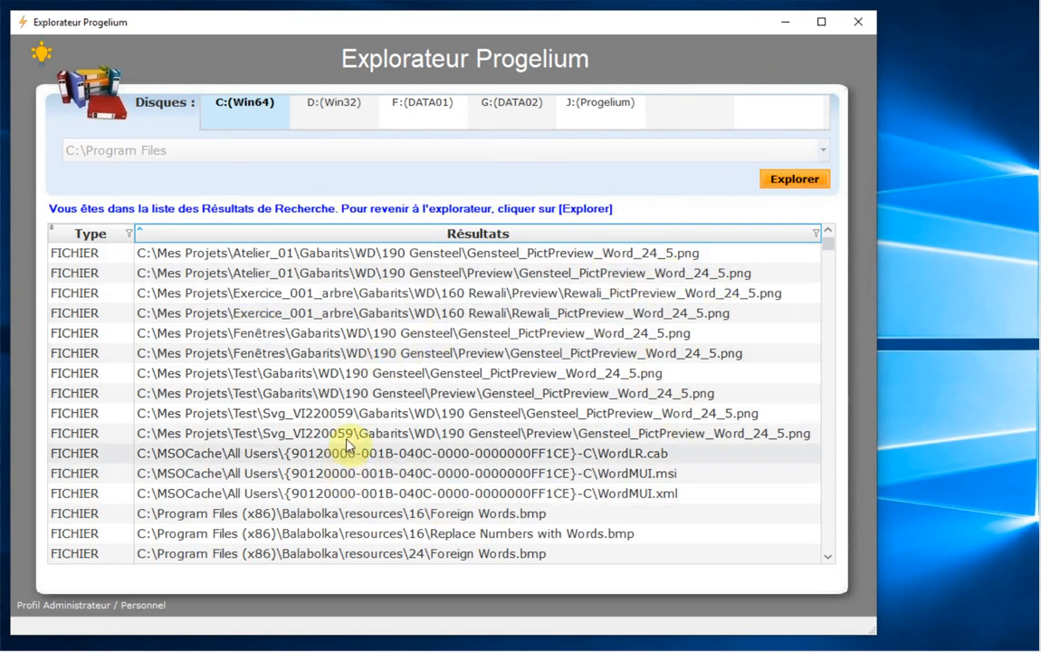
scroll(534, 381, down, 5)
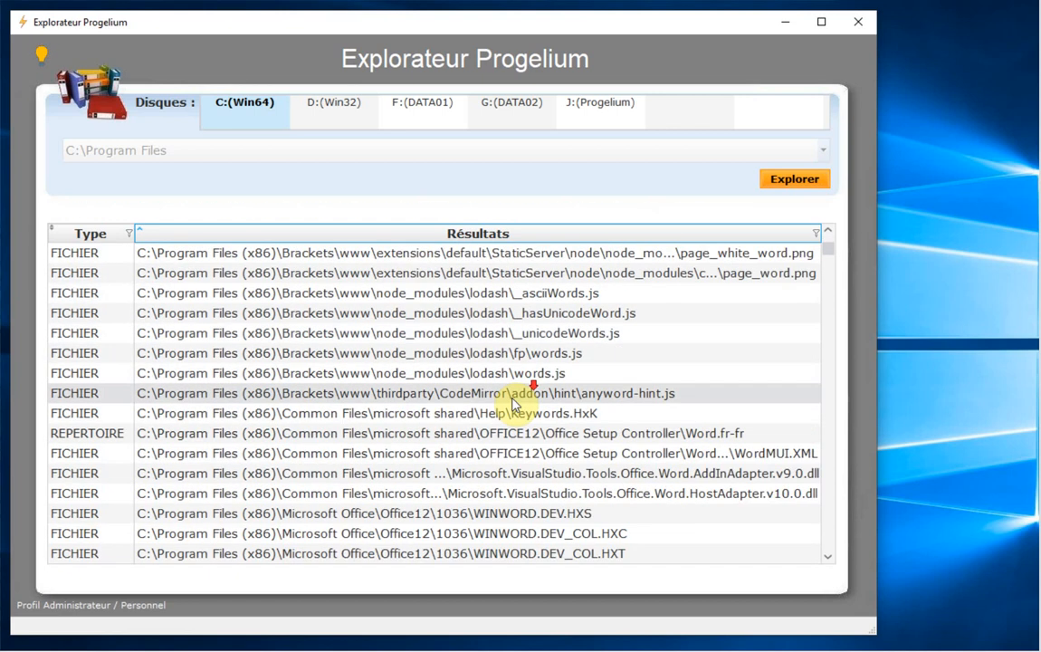
scroll(516, 398, up, 5)
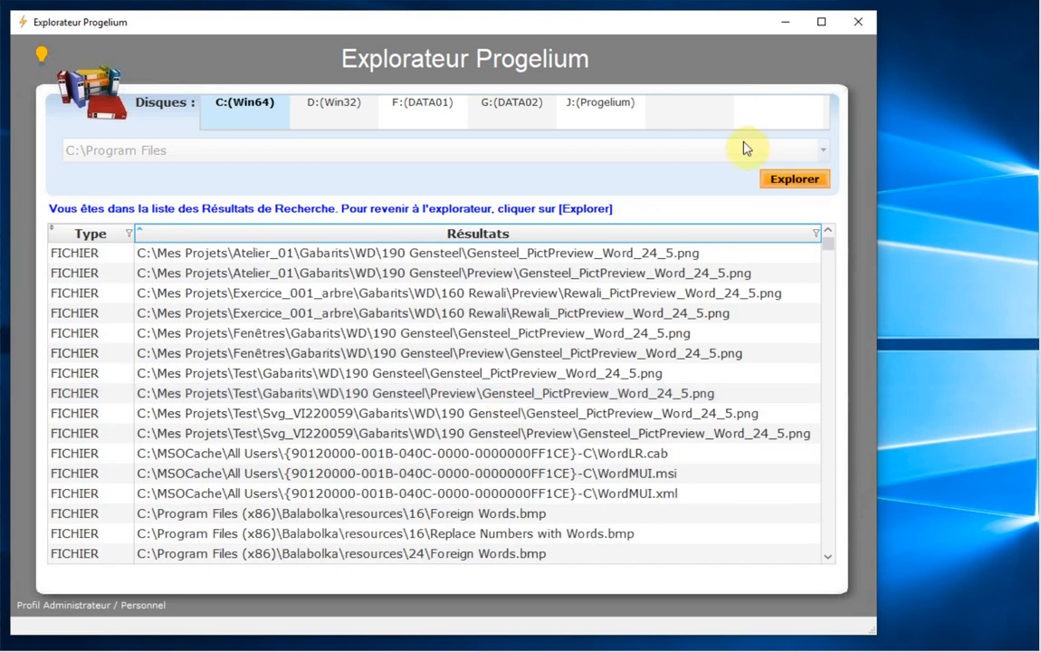
click(791, 180)
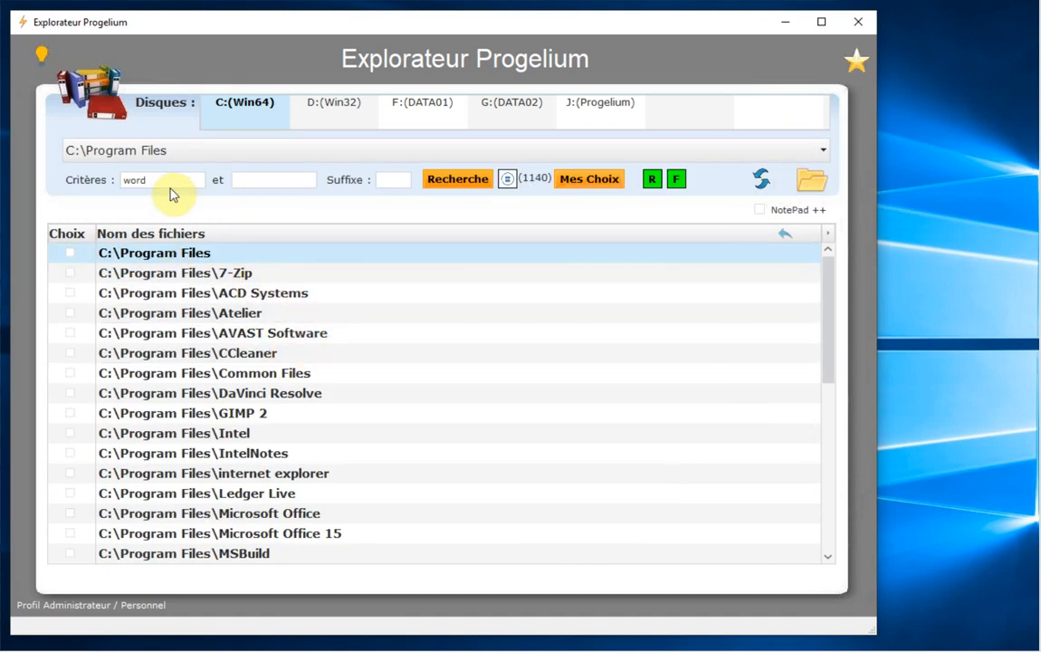
Step: Run the in-depth "word" search again restricted to the suffix "exe" and display its results
click(398, 180)
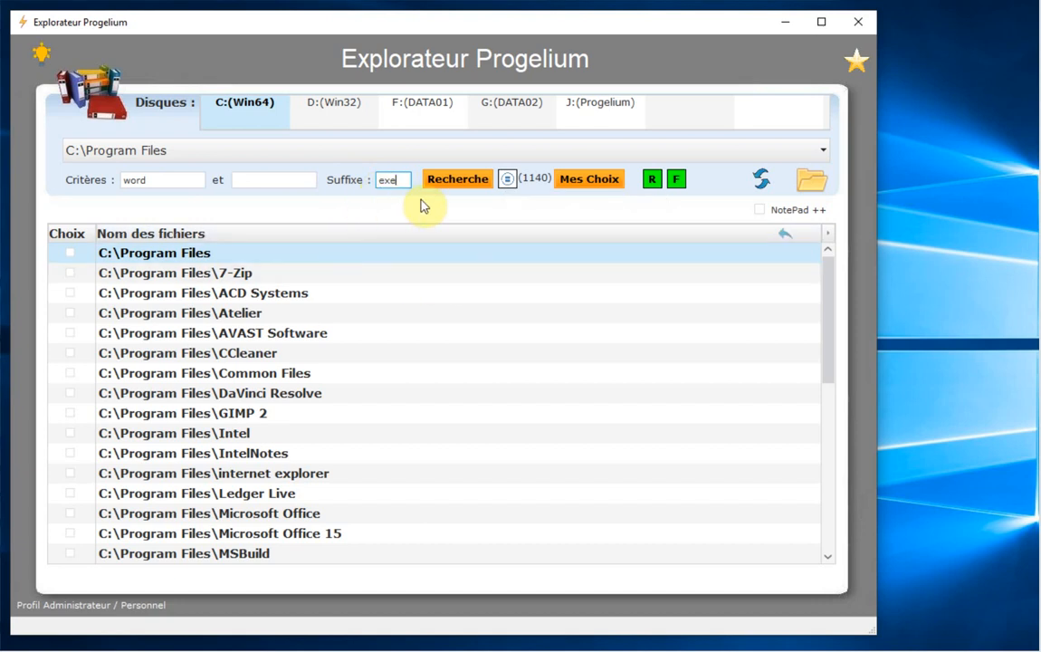
click(470, 186)
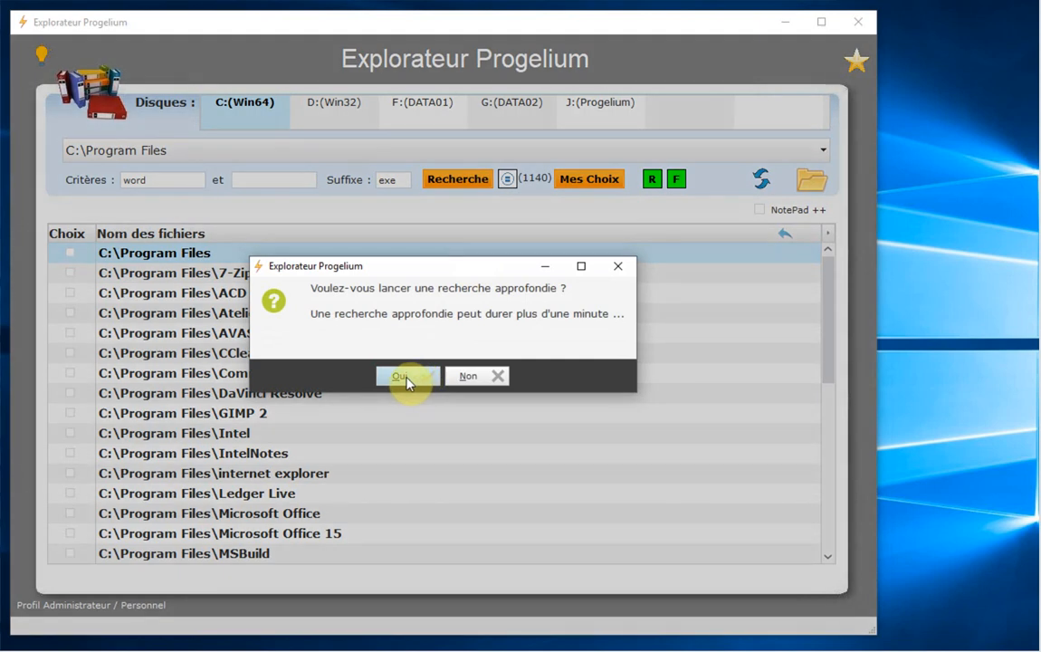
click(405, 380)
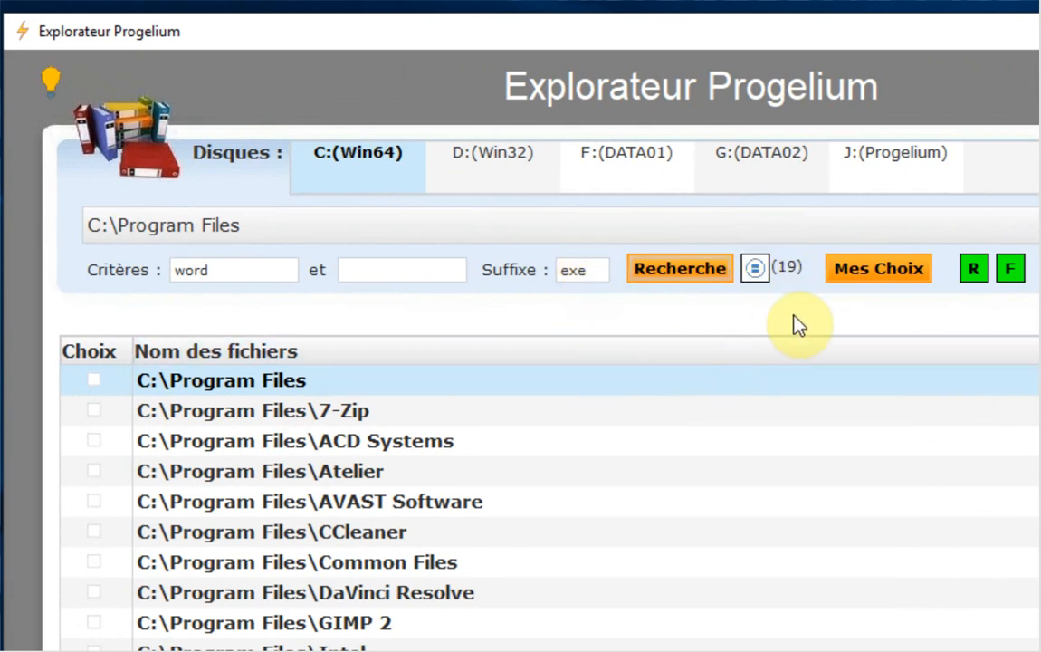
click(755, 270)
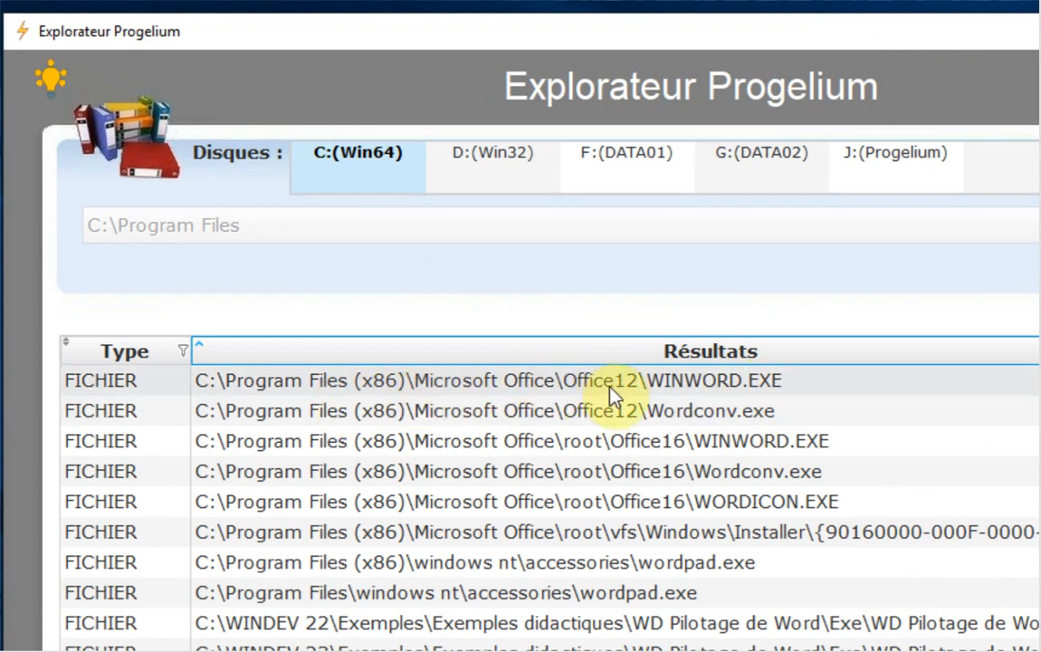
Step: Open the Office12 folder that contains WINWORD.EXE from the search results
click(715, 384)
click(770, 500)
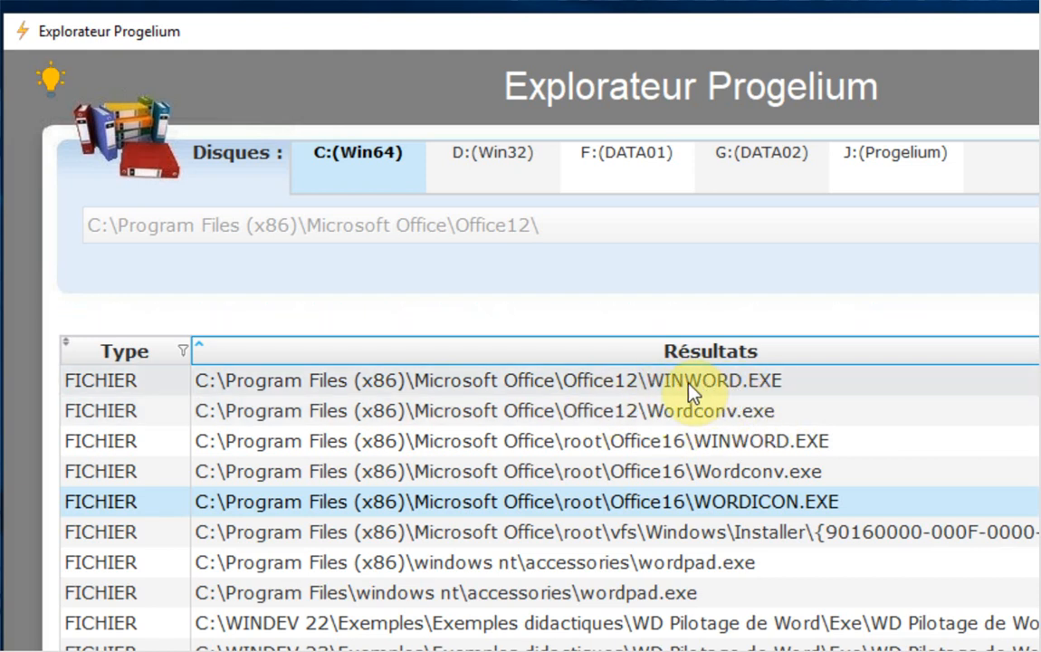
double_click(688, 386)
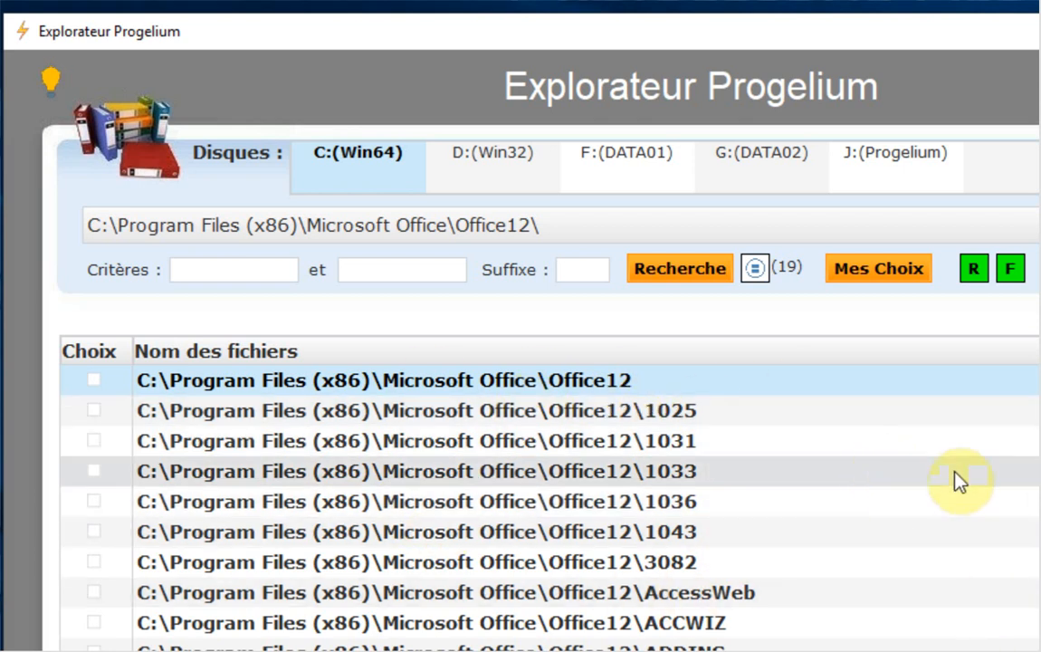
Step: Filter the Office12 folder contents with the criterion "winword"
scroll(550, 507, down, 20)
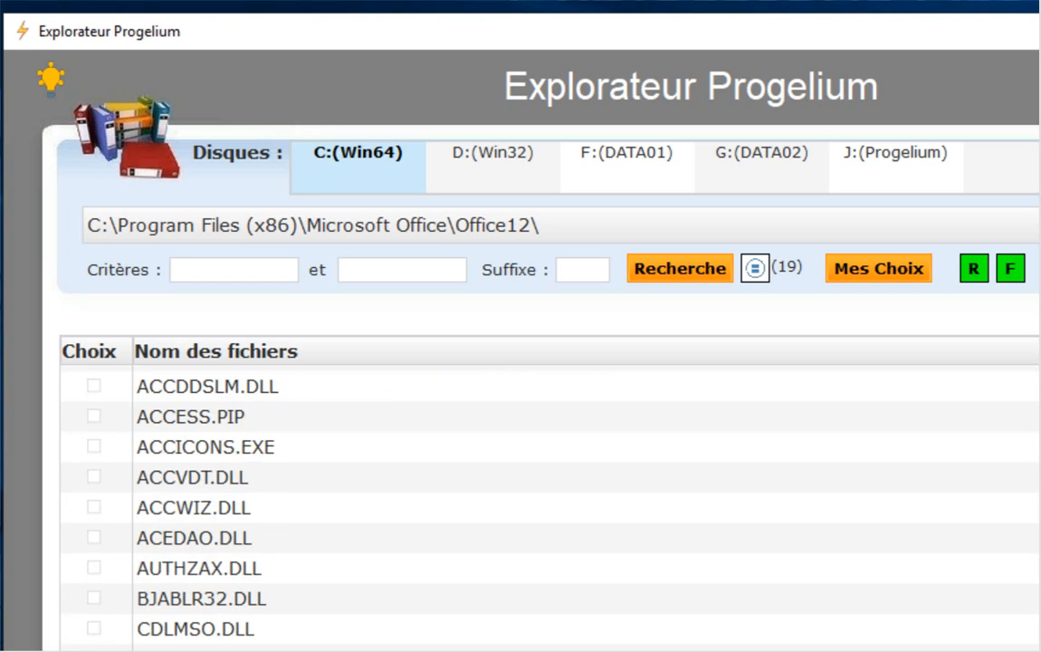
scroll(232, 580, up, 20)
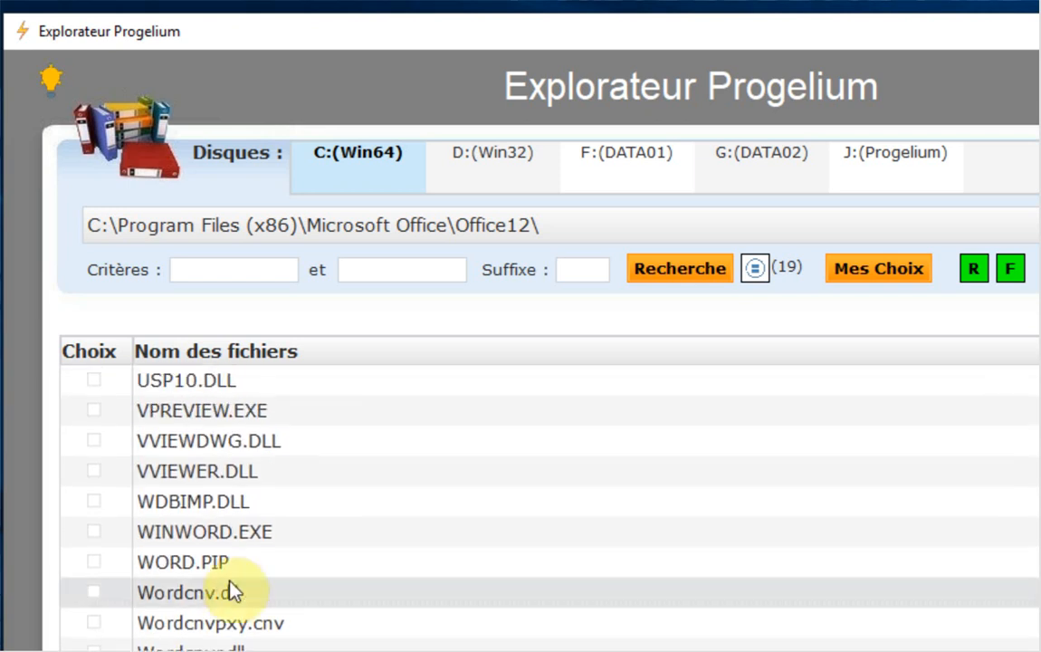
click(208, 265)
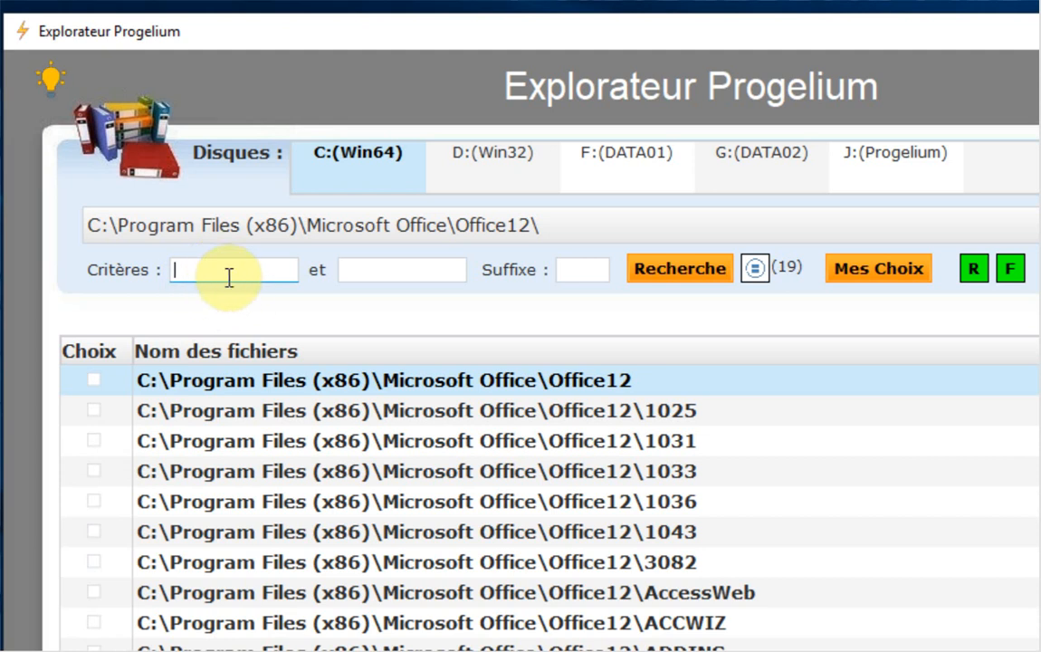
text(winword)
key(Return)
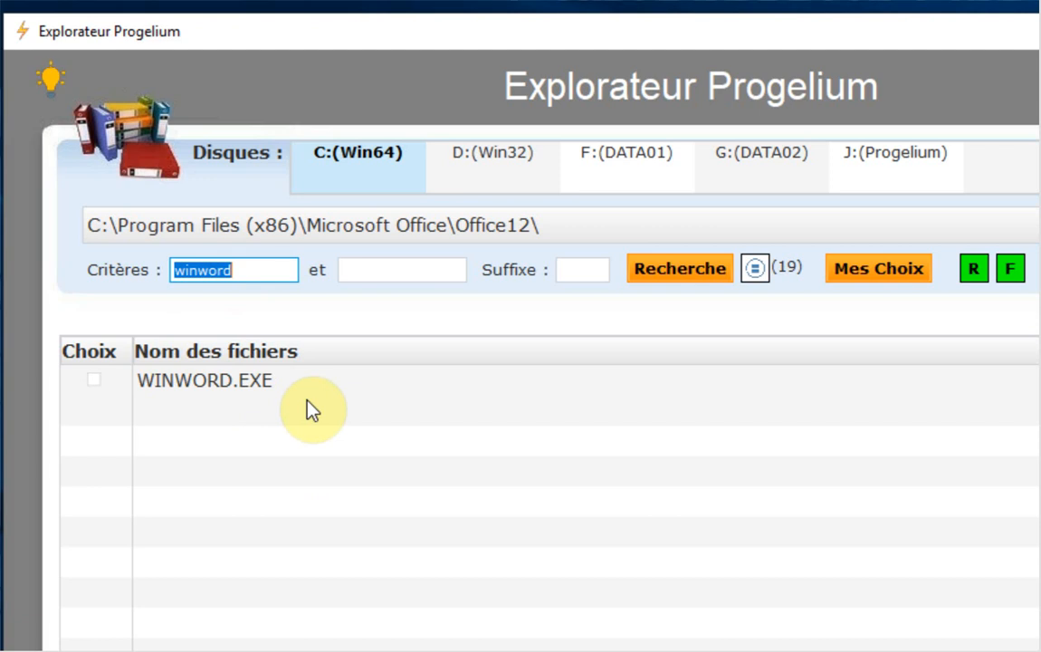
Step: Examine the file actions offered for WINWORD.EXE without choosing any of them
right_click(228, 378)
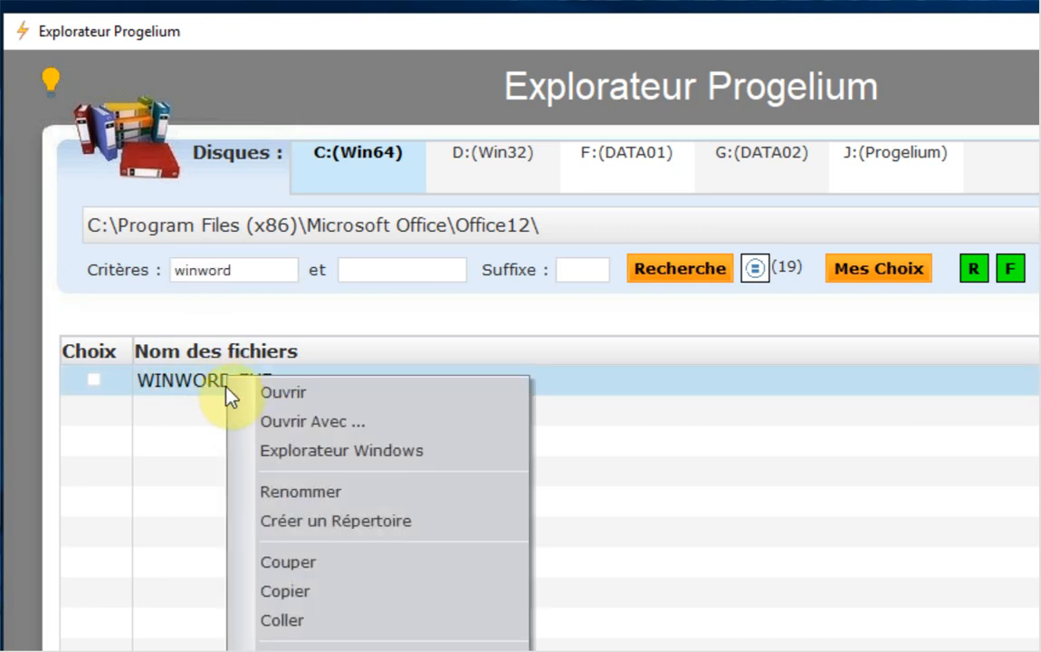
click(212, 419)
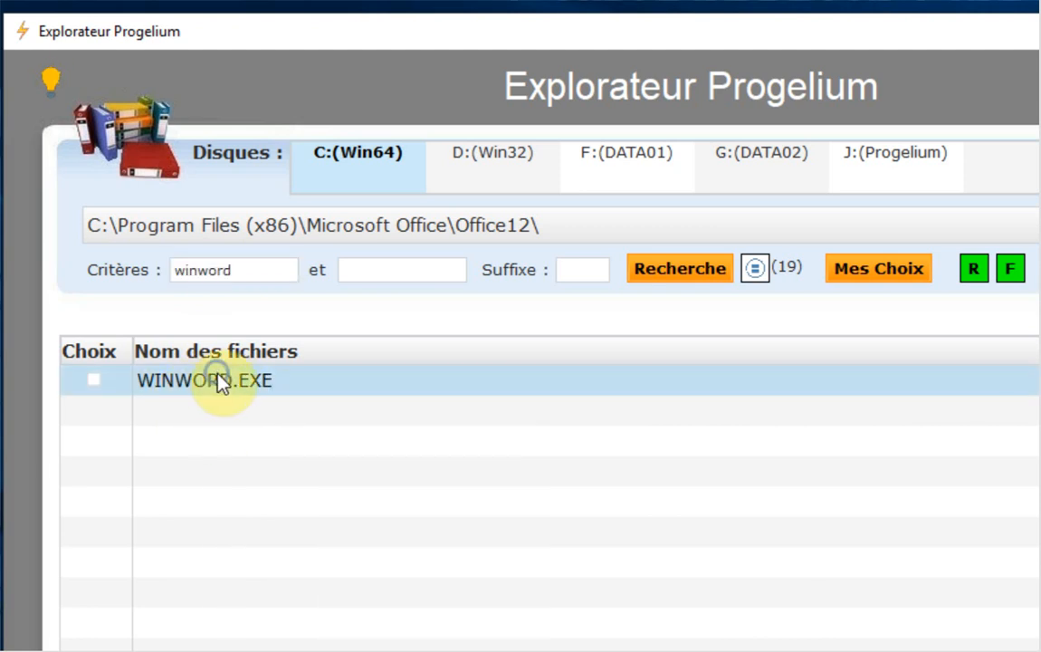
right_click(216, 377)
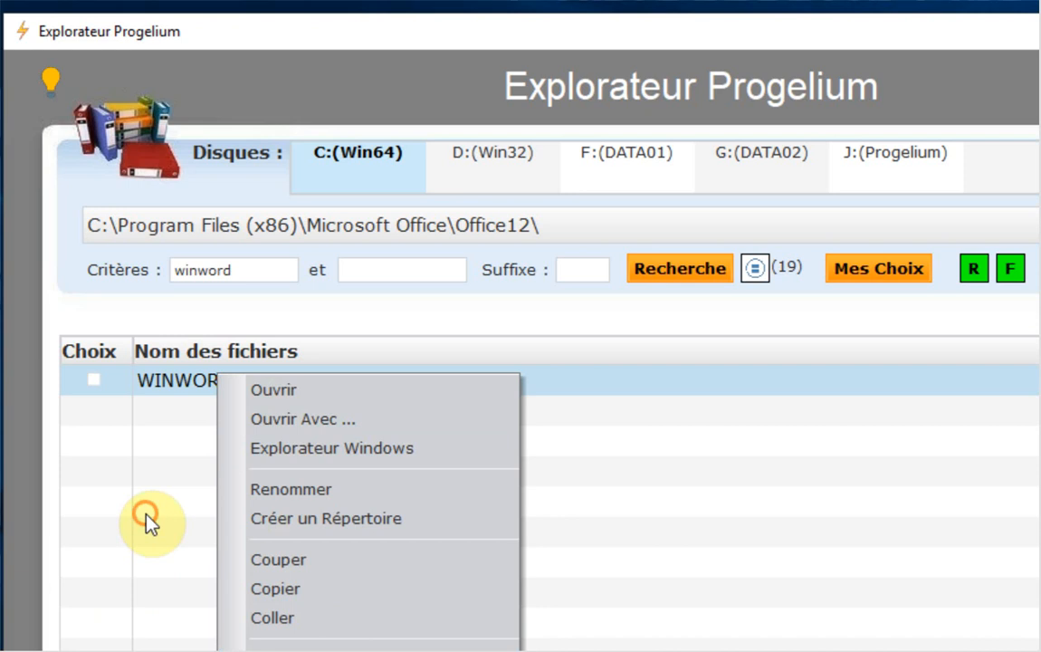
click(132, 461)
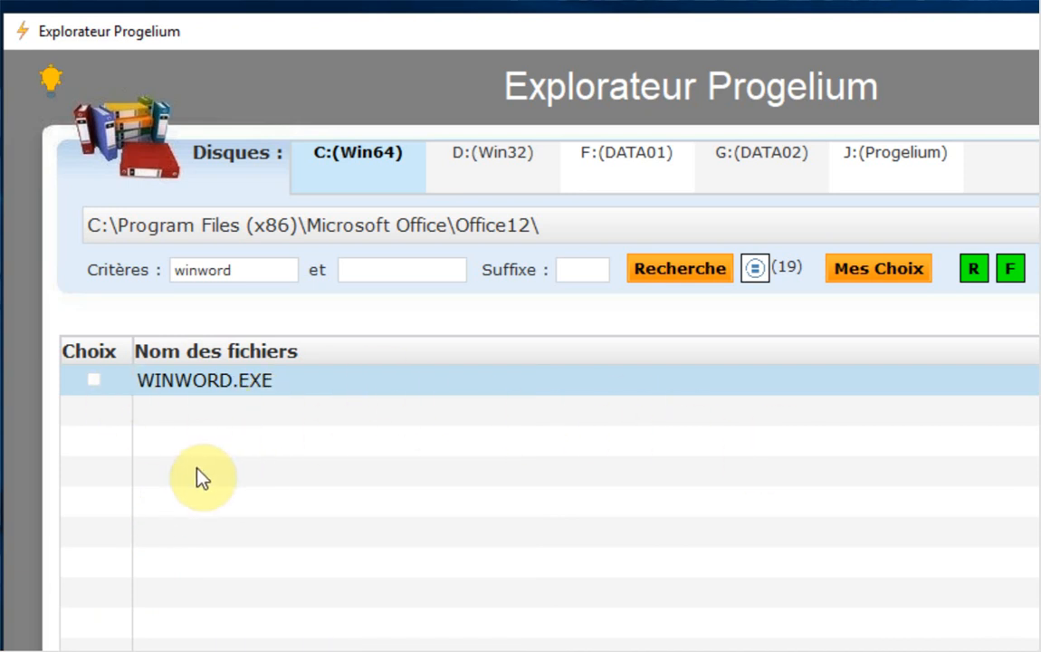